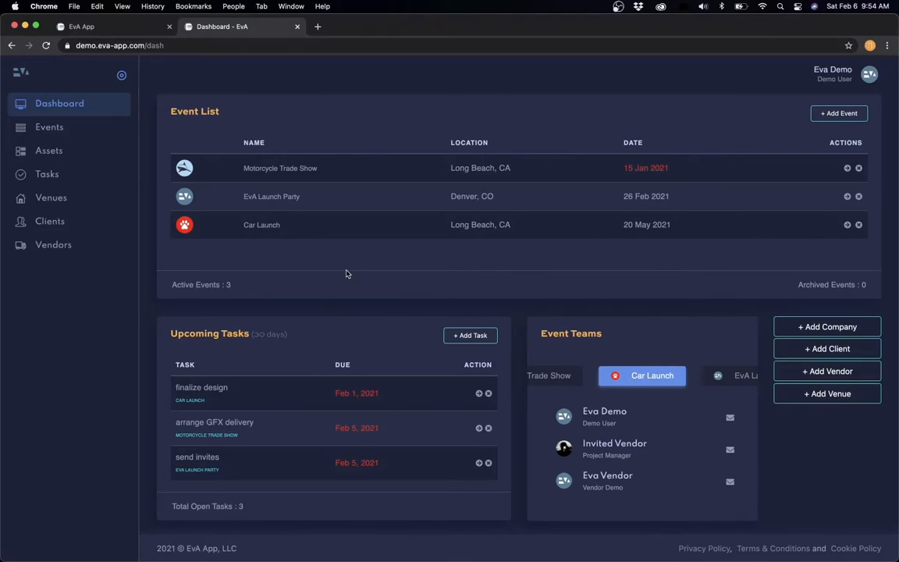
- Open the Motorcycle Trade Show event's Staff/Travel section and go to its Budget page
click(287, 169)
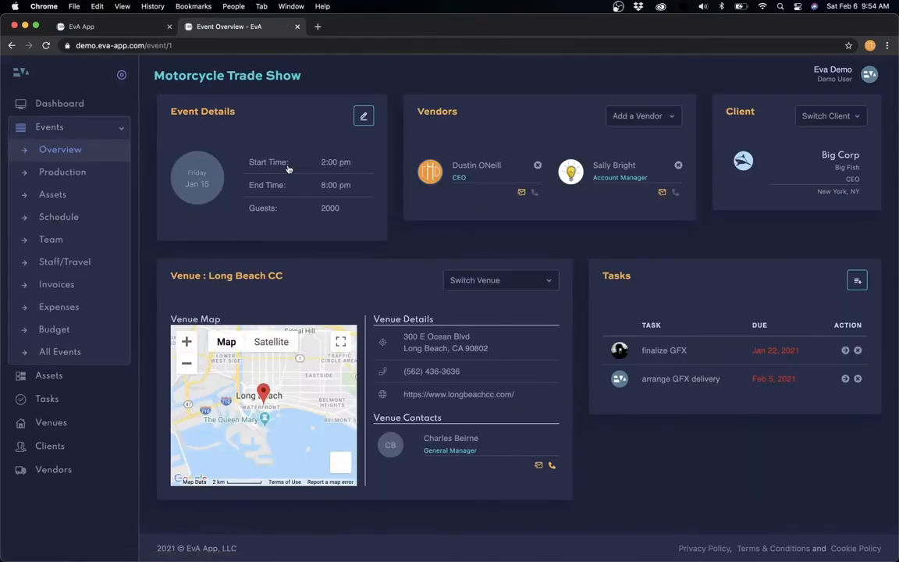
click(67, 264)
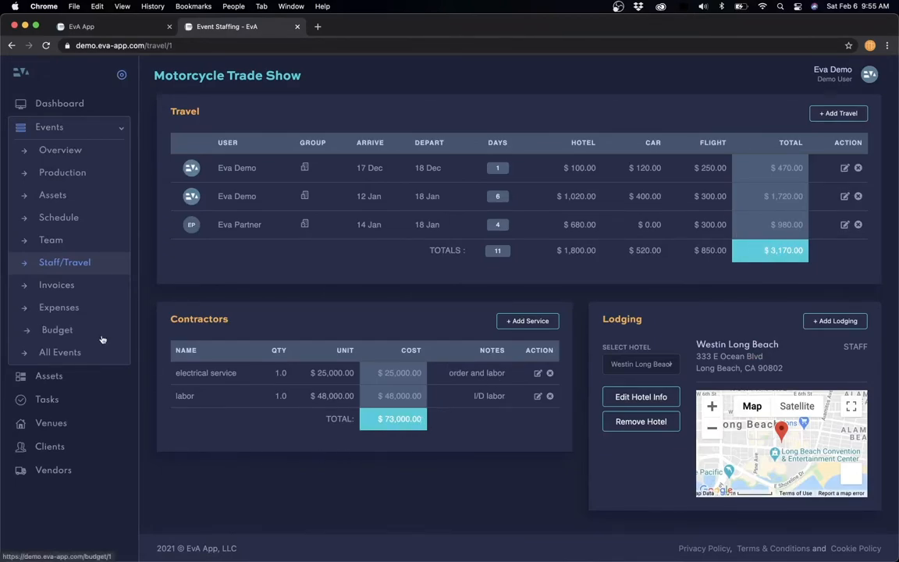
click(47, 332)
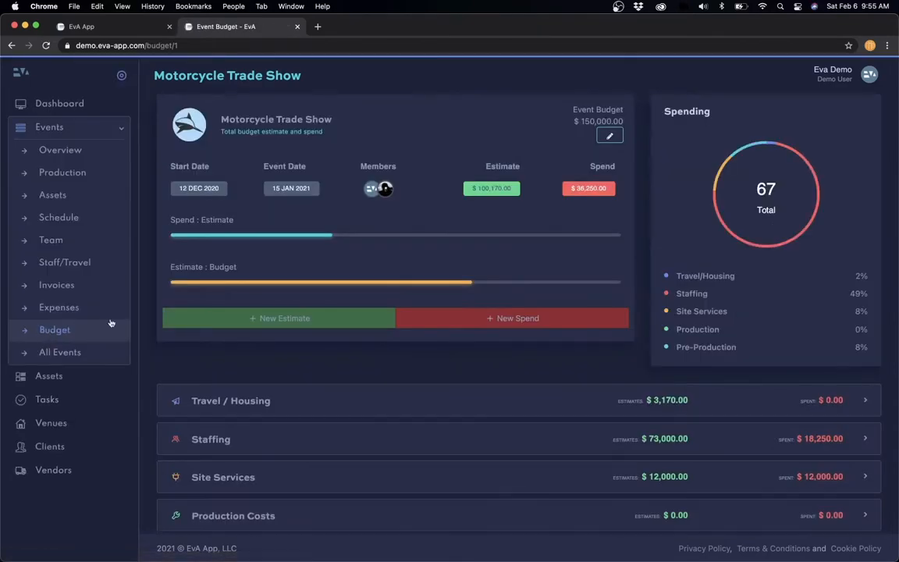
- Expand and collapse the Travel / Housing ($3,170) and Staffing ($73,000) budget categories
click(230, 402)
scroll(231, 405, down, 3)
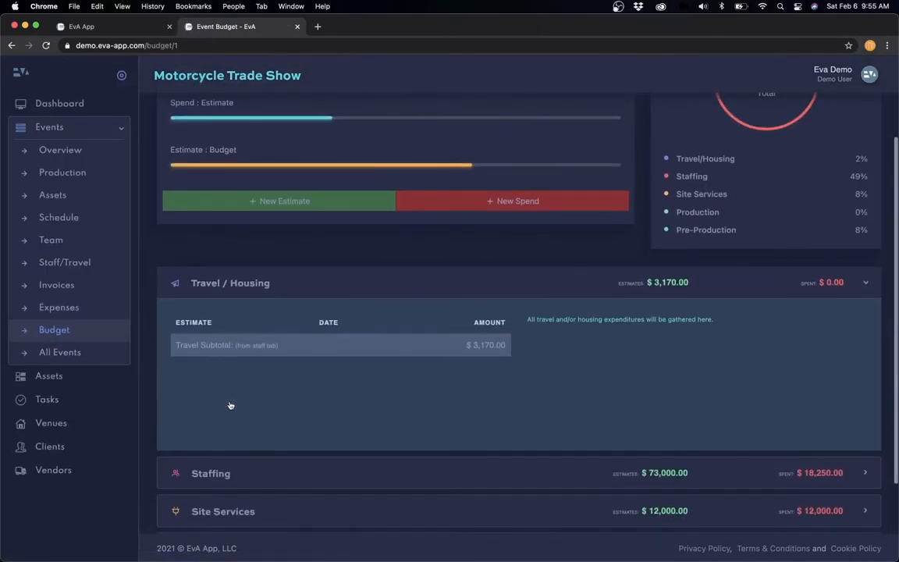
click(366, 283)
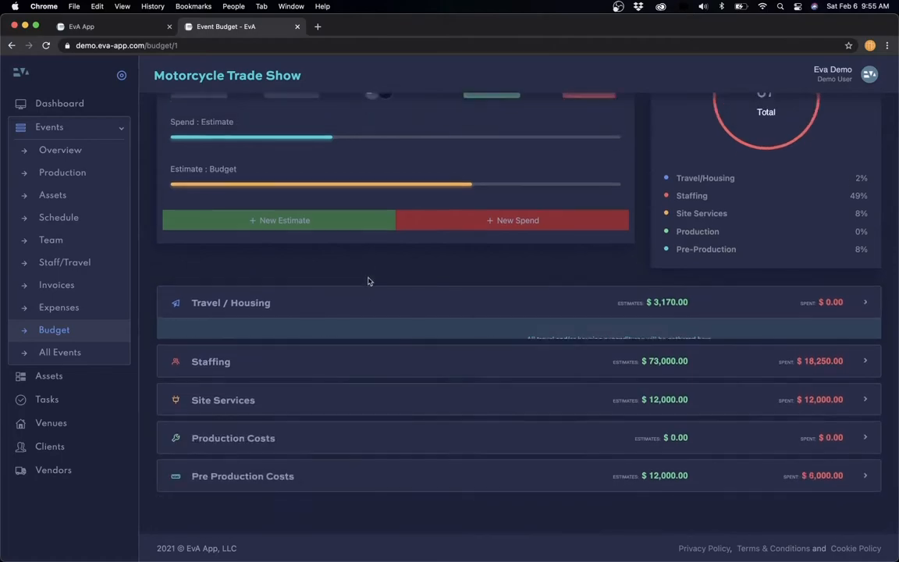
click(363, 367)
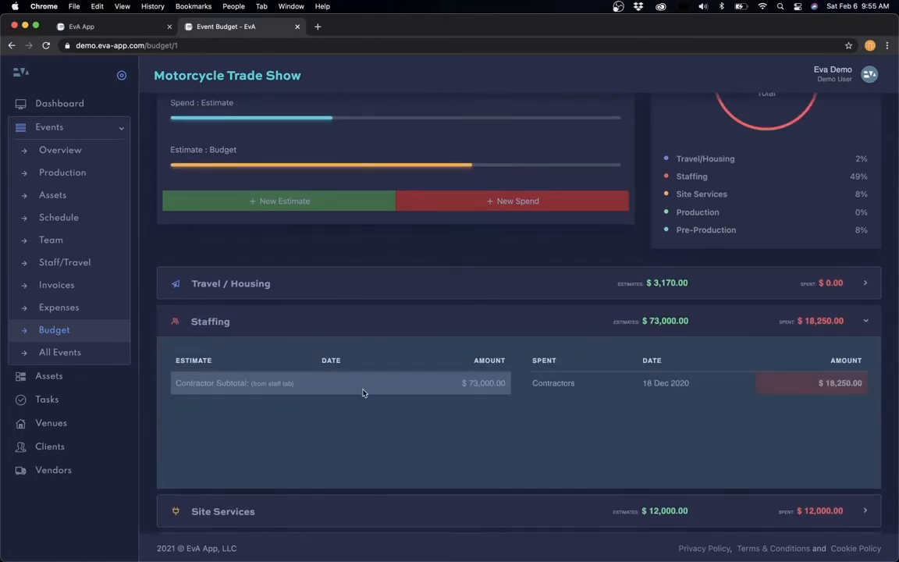
click(347, 326)
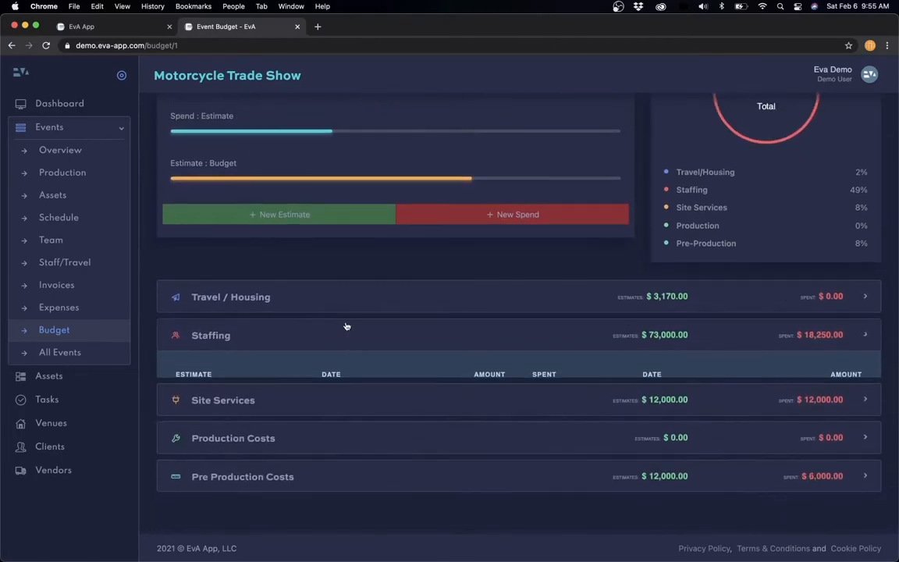
- Return to the Staff/Travel page and check the nightly rate on the Days badge
click(78, 262)
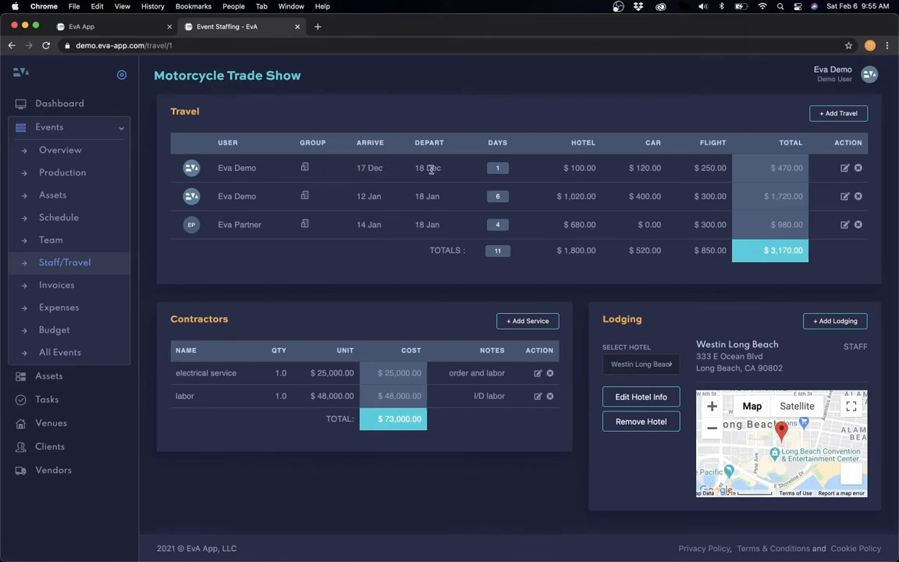
mouse_move(502, 173)
- Start a new travel entry for Place Holder in the Executive group
click(840, 114)
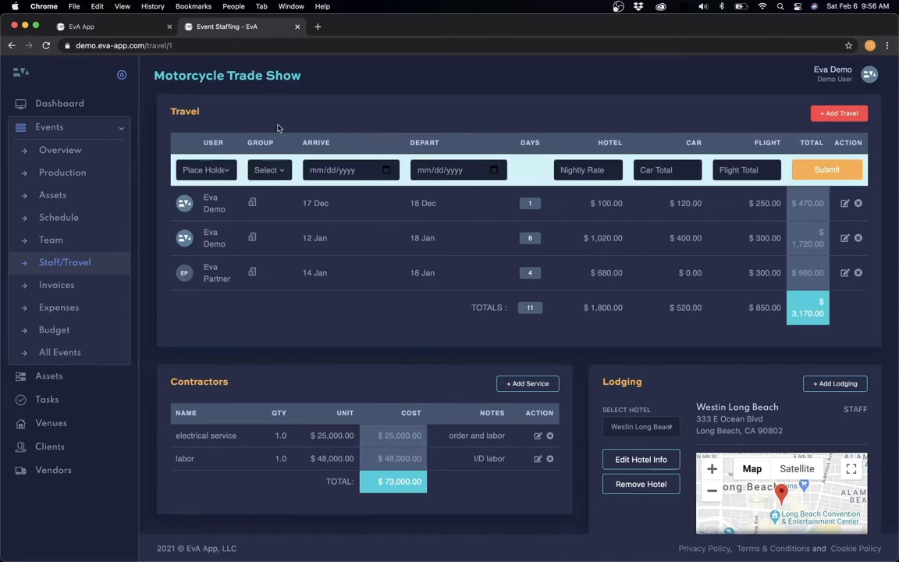
click(840, 115)
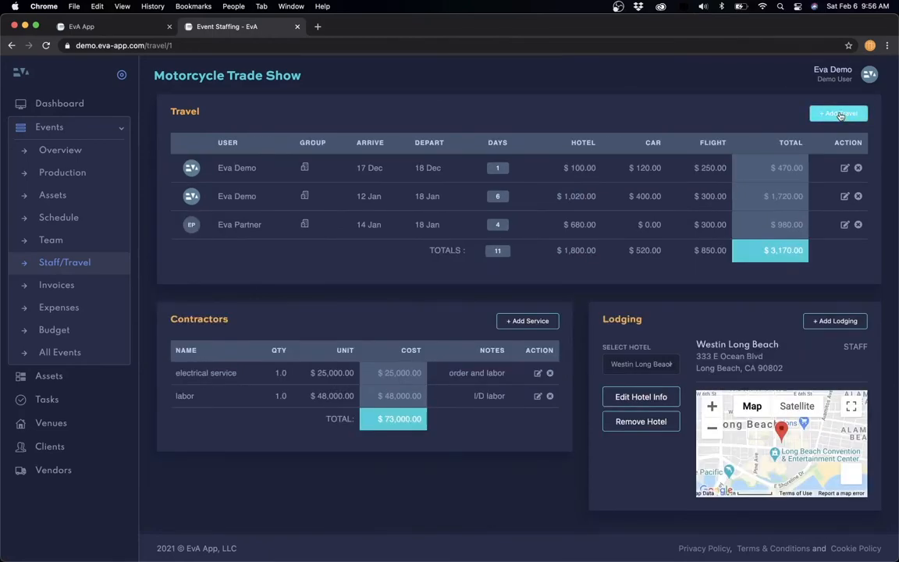
click(840, 115)
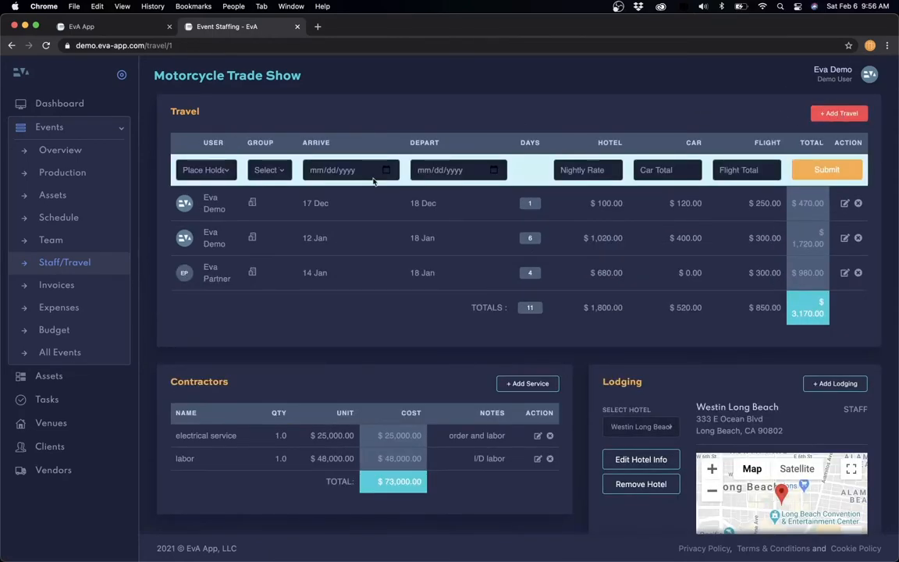
click(207, 169)
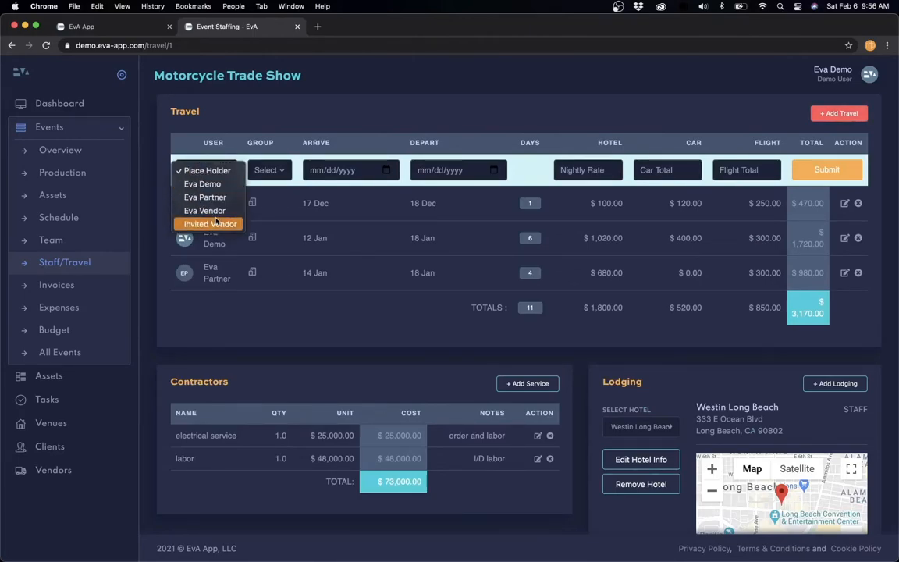
click(218, 172)
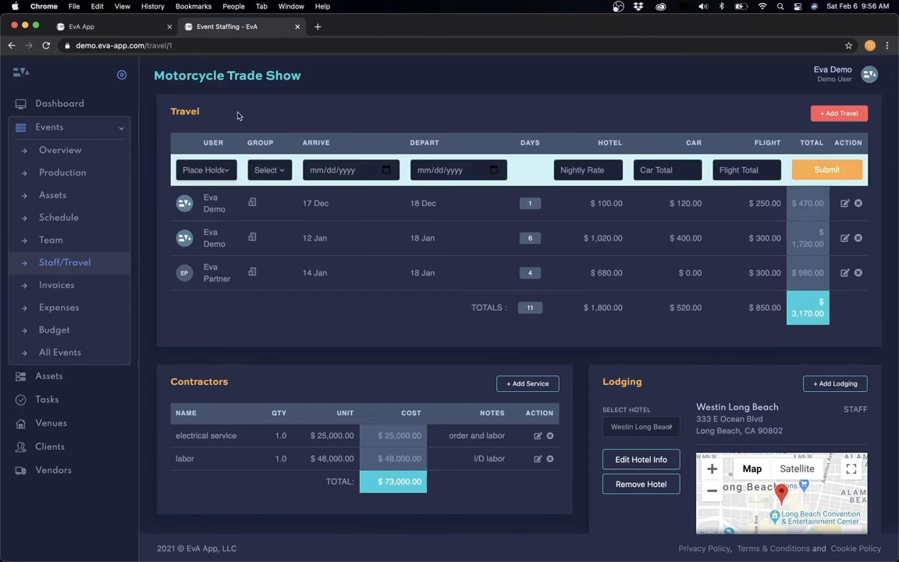
click(265, 170)
click(265, 184)
- Set the trip dates from 02/19/2021 to 02/22/2021
click(351, 170)
click(392, 257)
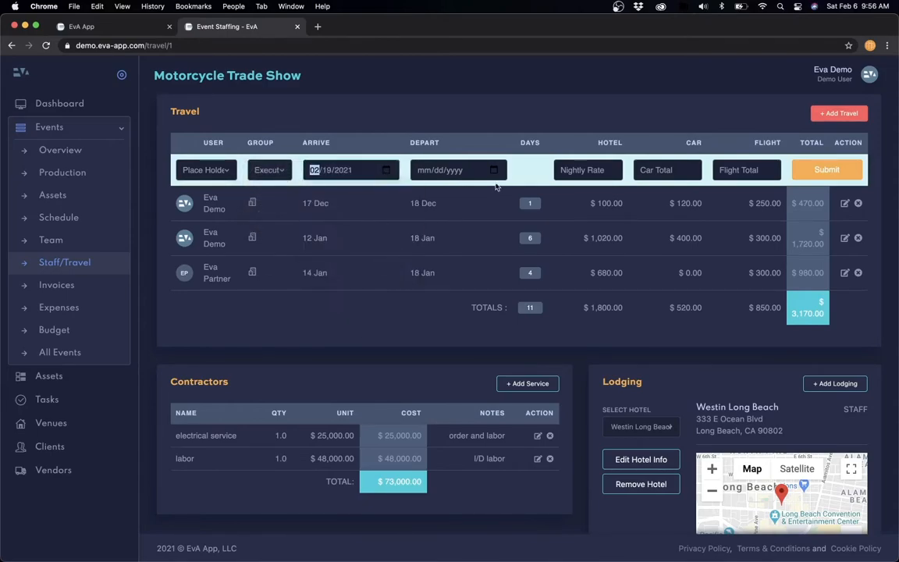
click(445, 169)
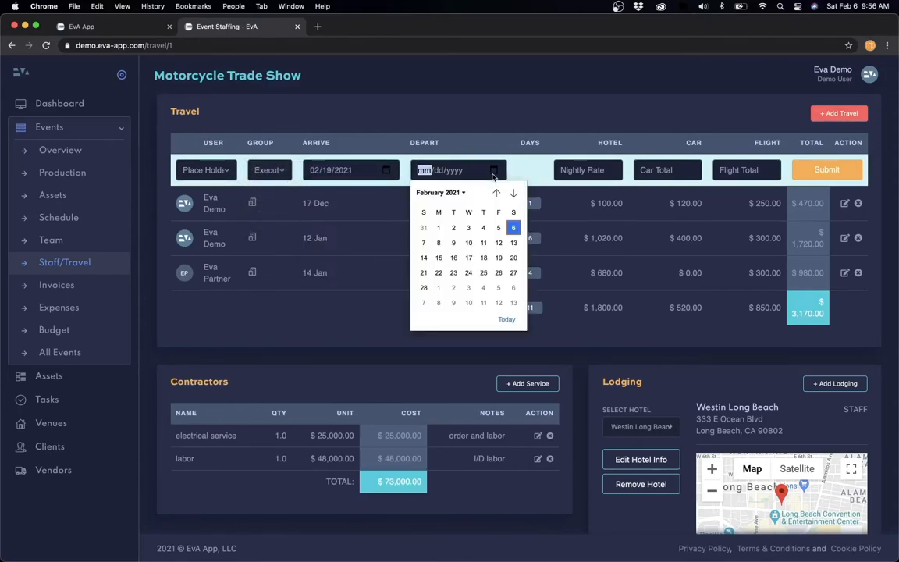
click(438, 272)
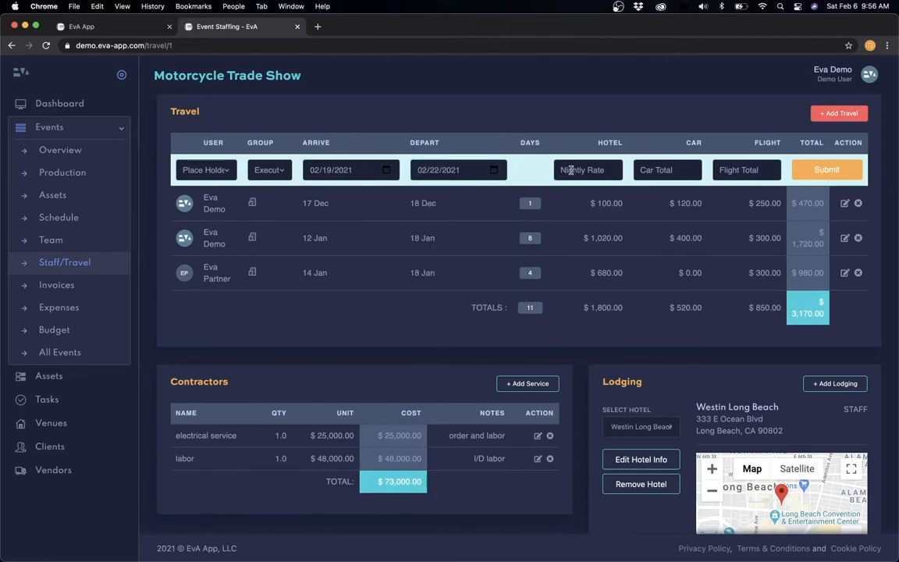
- Enter hotel 350 per night, car 500 and flight 620, then submit the entry
click(578, 170)
text(350)
key(Tab)
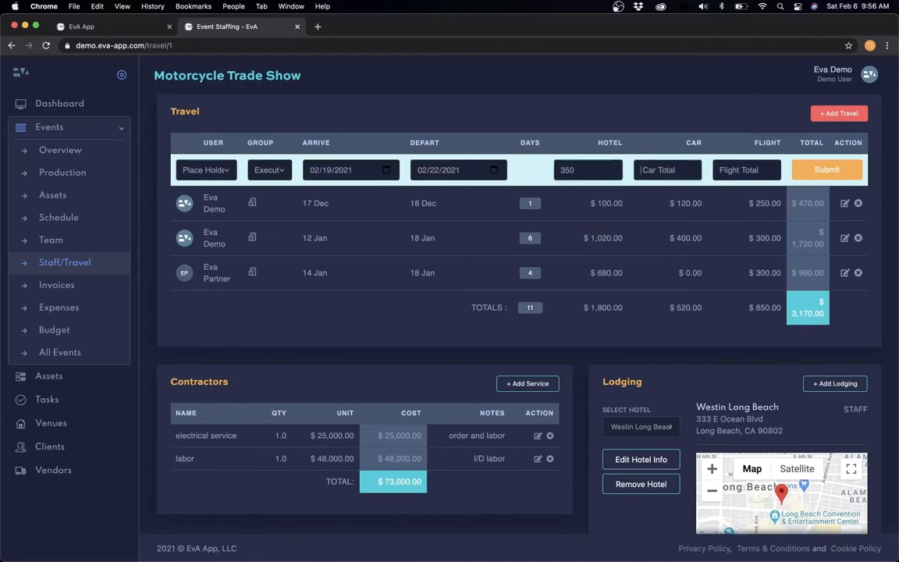
text(500)
key(Tab)
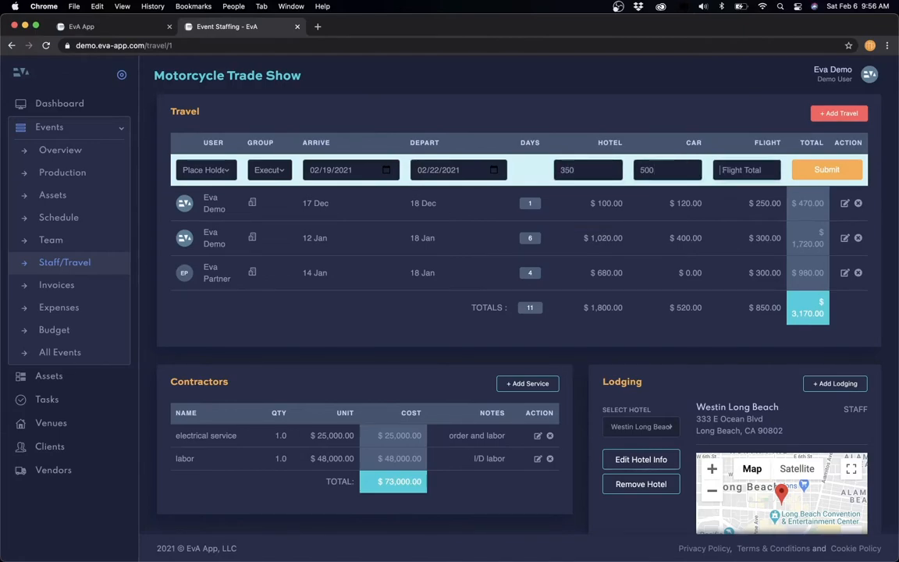
text(620)
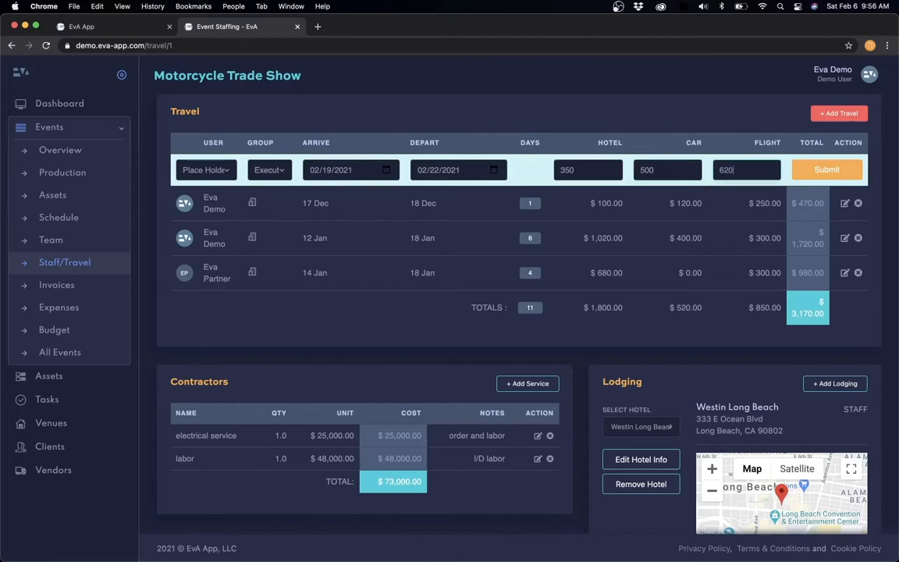
click(828, 171)
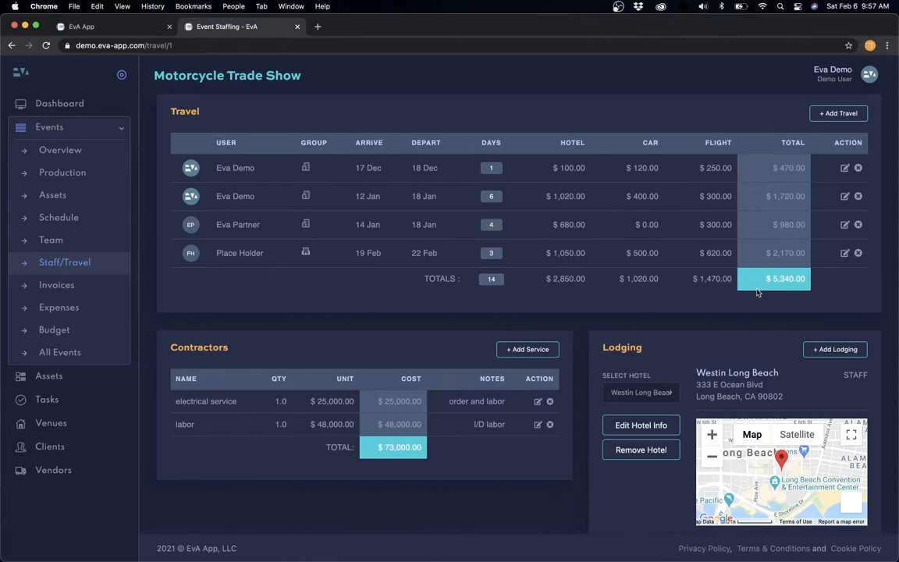
- Change the Place Holder trip's hotel rate to 400 and save, then reopen and cancel editing
click(845, 253)
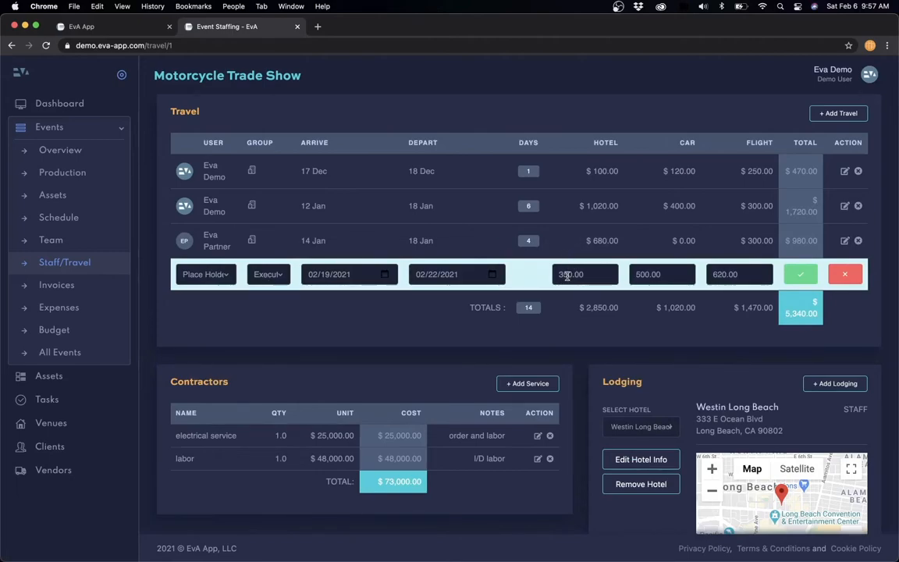
drag(559, 274, 568, 275)
text(40)
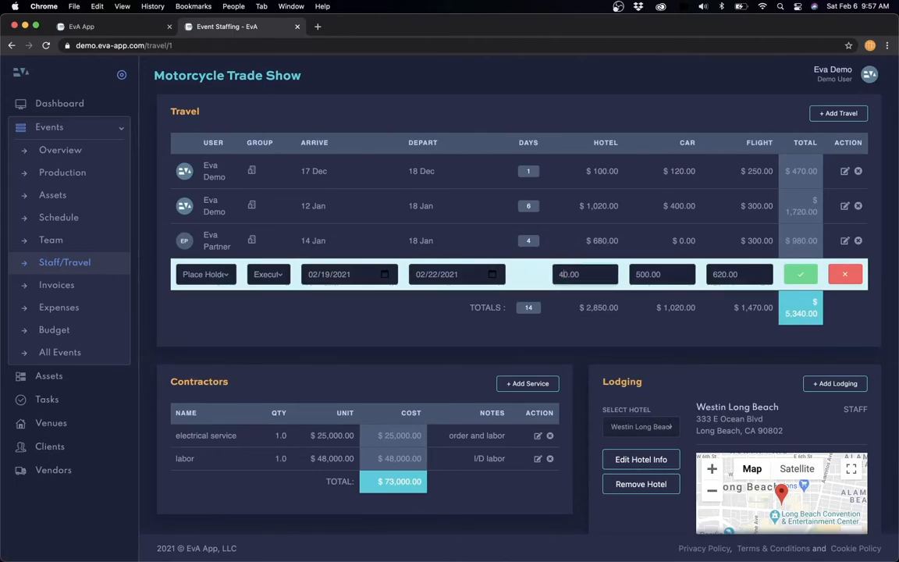
click(797, 275)
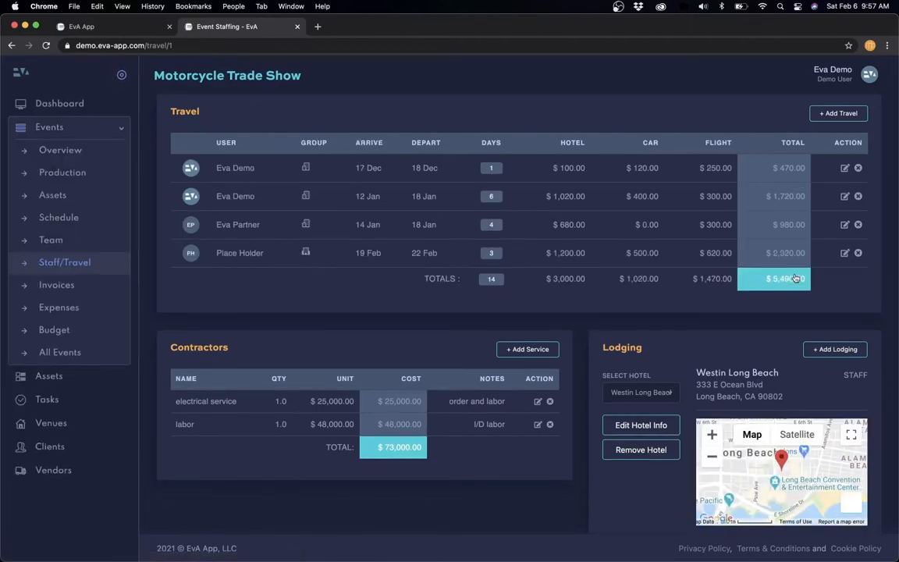
click(844, 252)
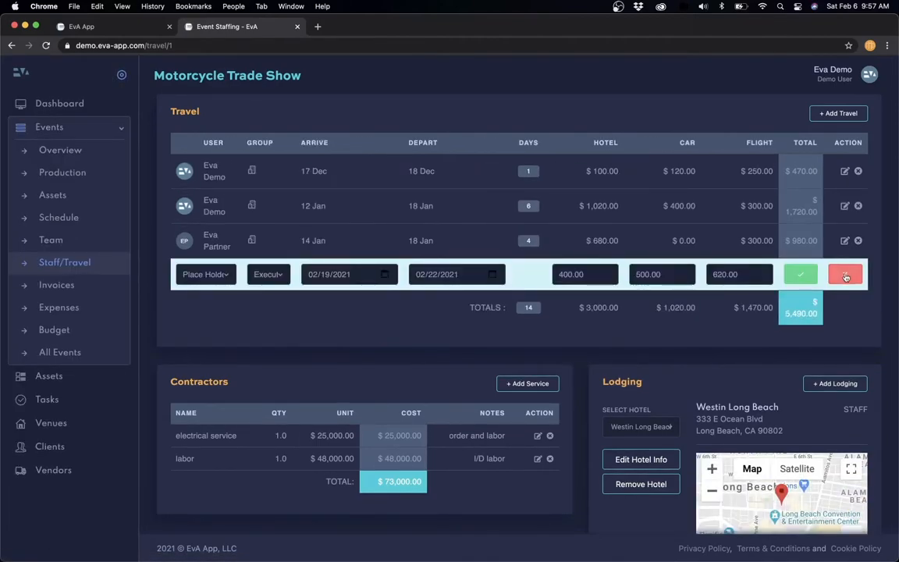
click(846, 275)
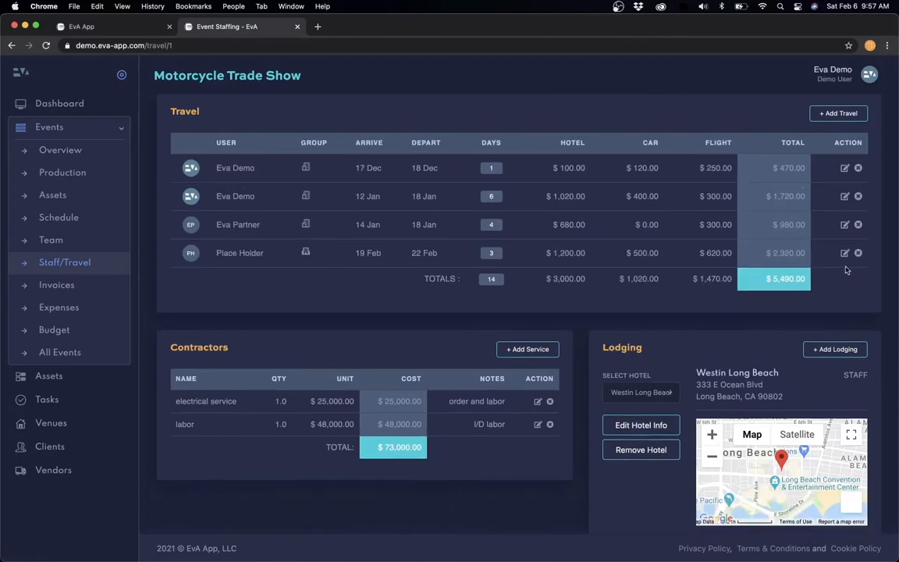
- Delete the Place Holder travel entry and switch to the Budget page
click(858, 254)
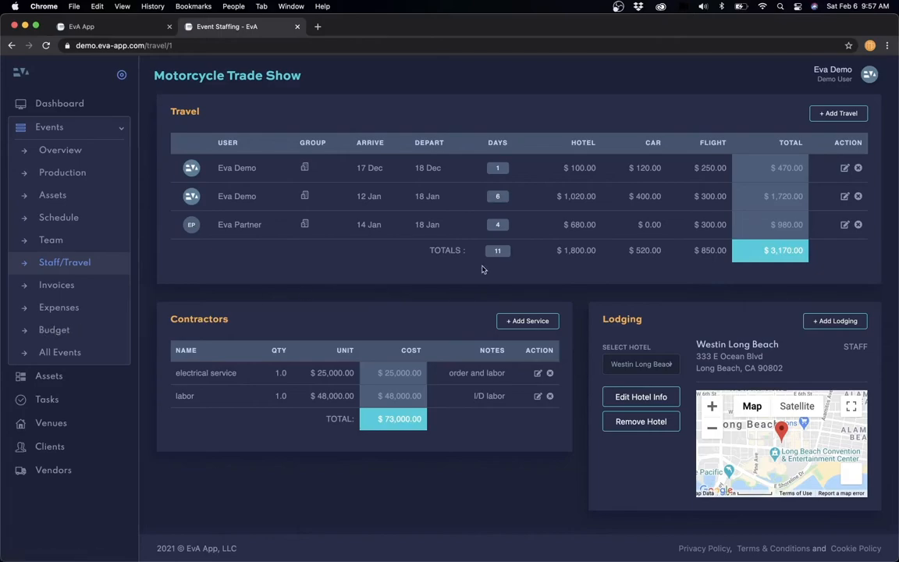
click(59, 332)
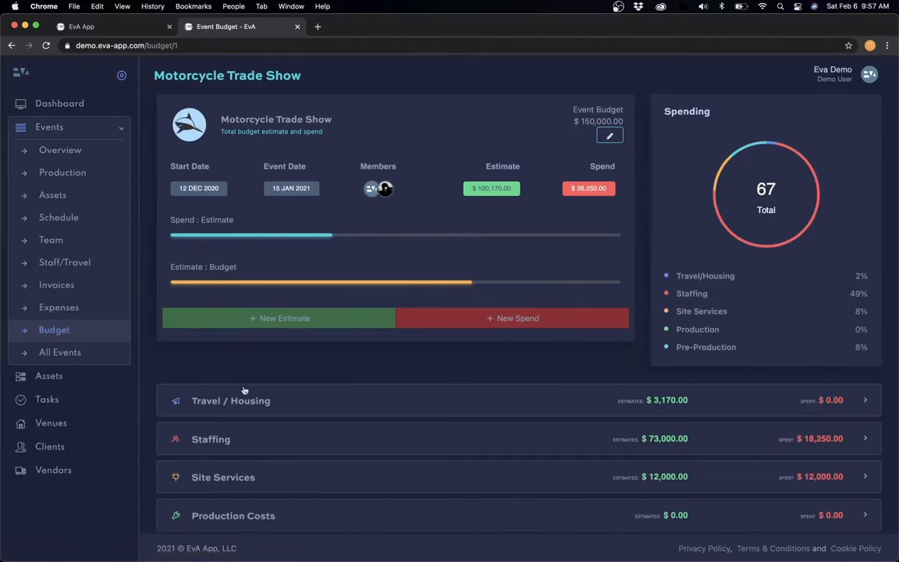
- Review the Travel / Housing and Staffing budget details, then return to Staff/Travel
click(234, 400)
scroll(243, 400, down, 5)
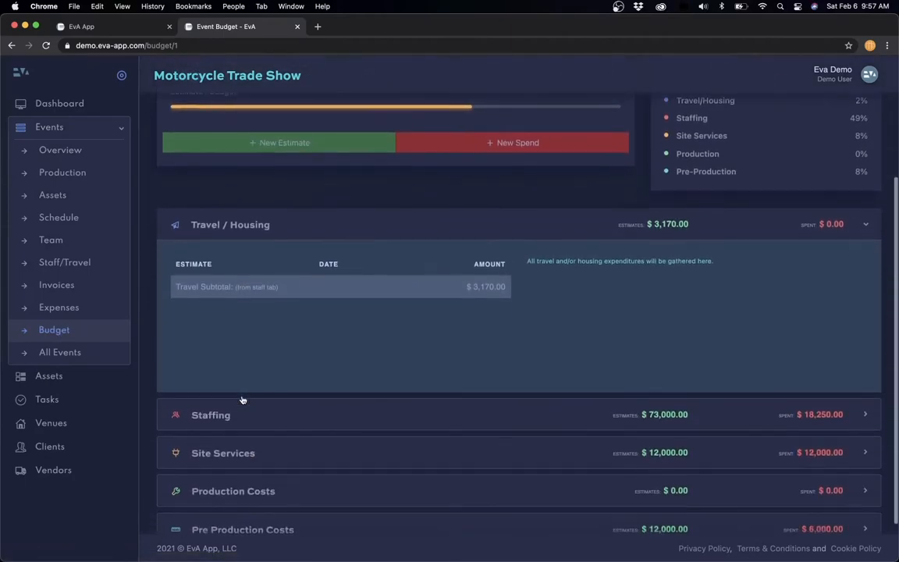
click(269, 226)
click(250, 365)
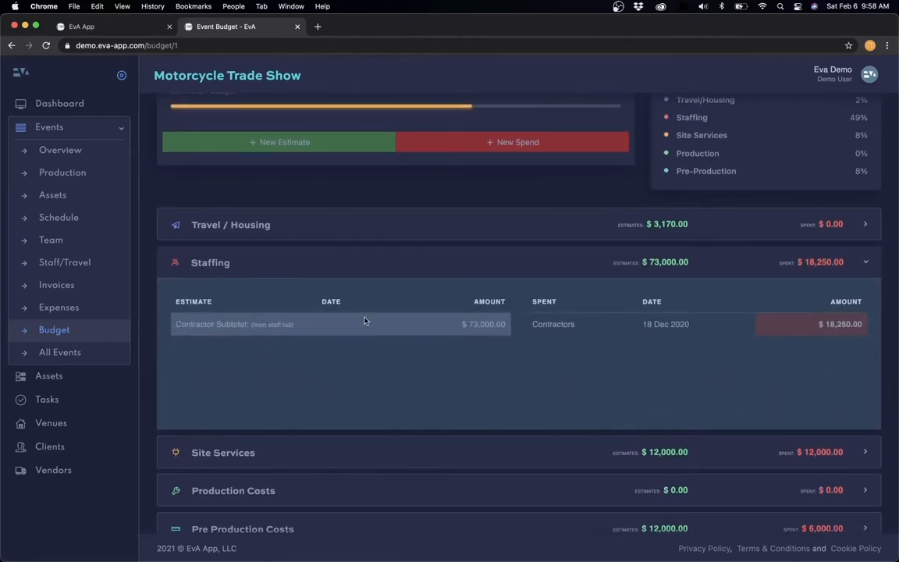
click(70, 264)
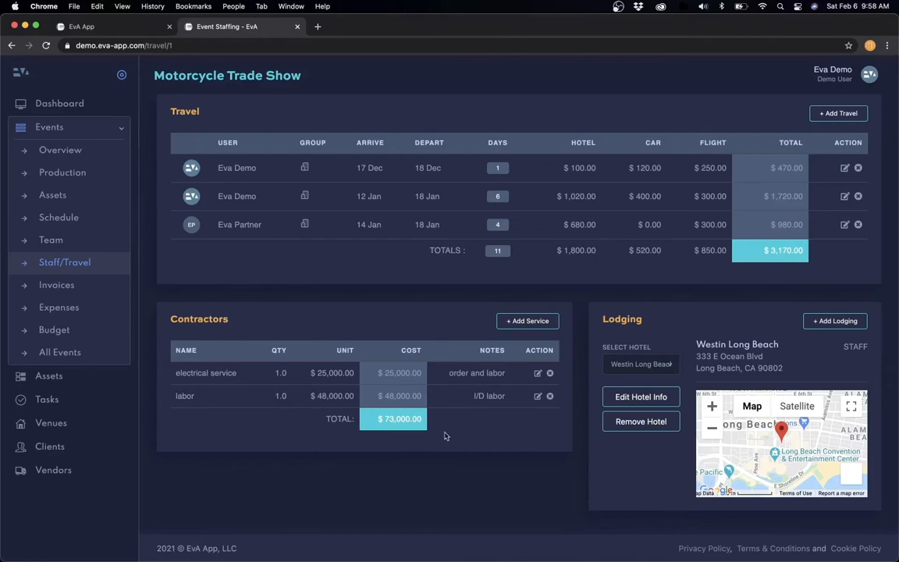
- Add a brand ambassadors contractor with quantity 2 at a $100 day rate
click(530, 322)
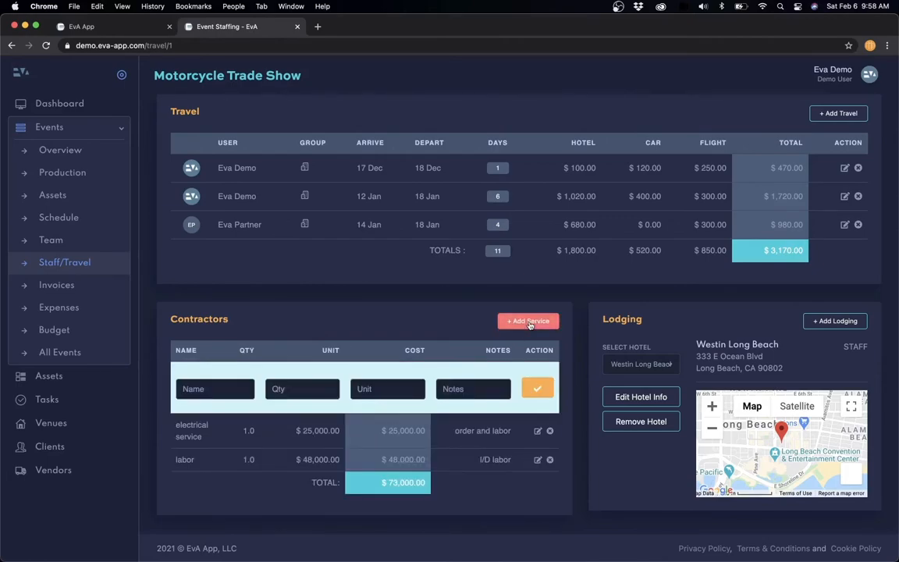
click(530, 323)
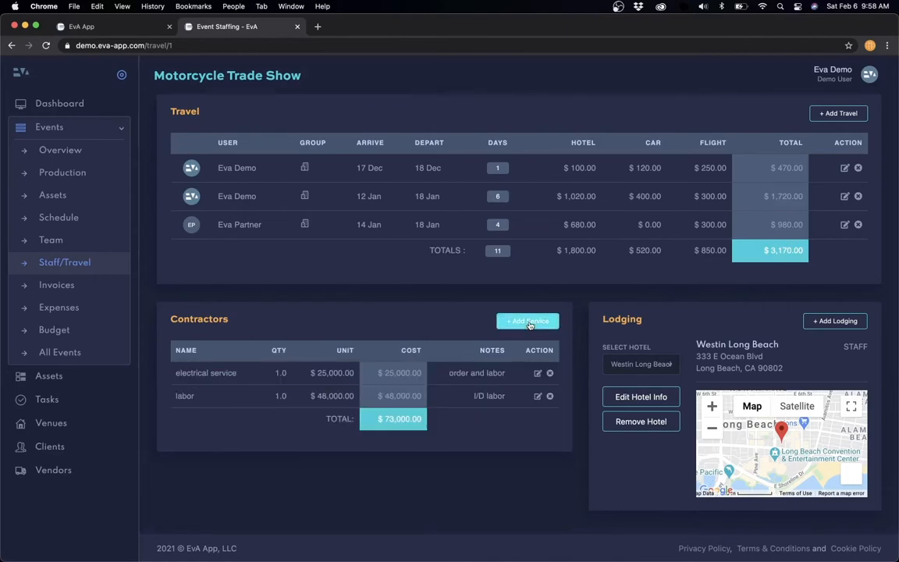
click(529, 322)
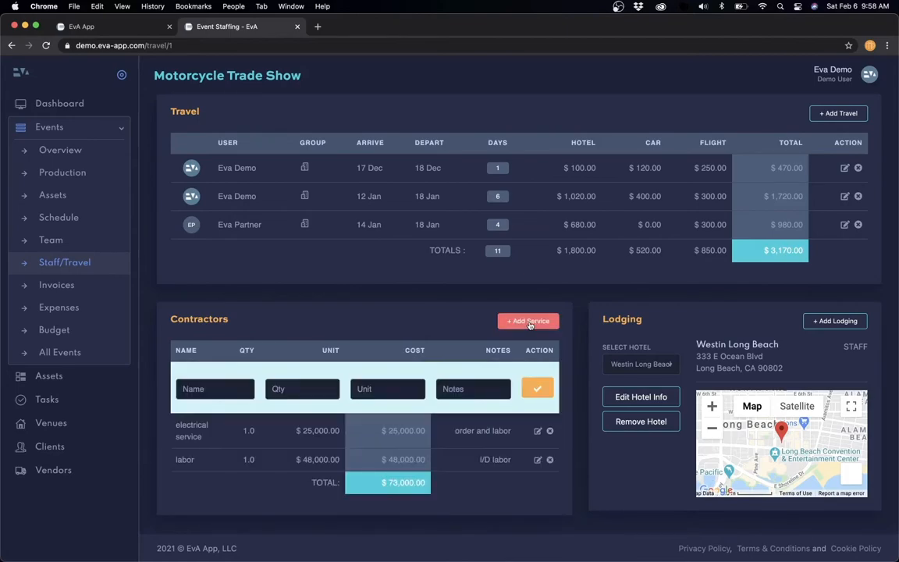
click(207, 382)
text(brand ambassadors)
key(Tab)
text(2)
key(Tab)
text(10)
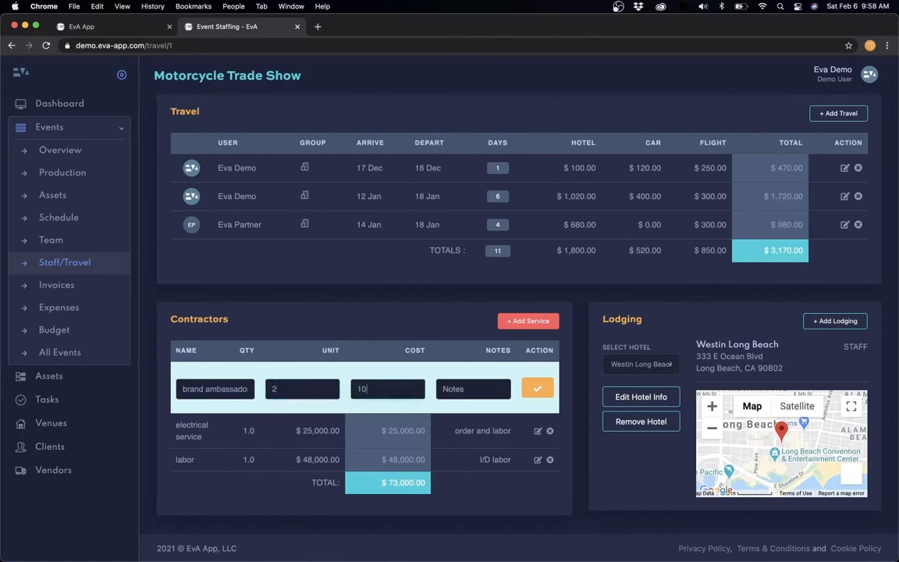
text(a)
text(ay)
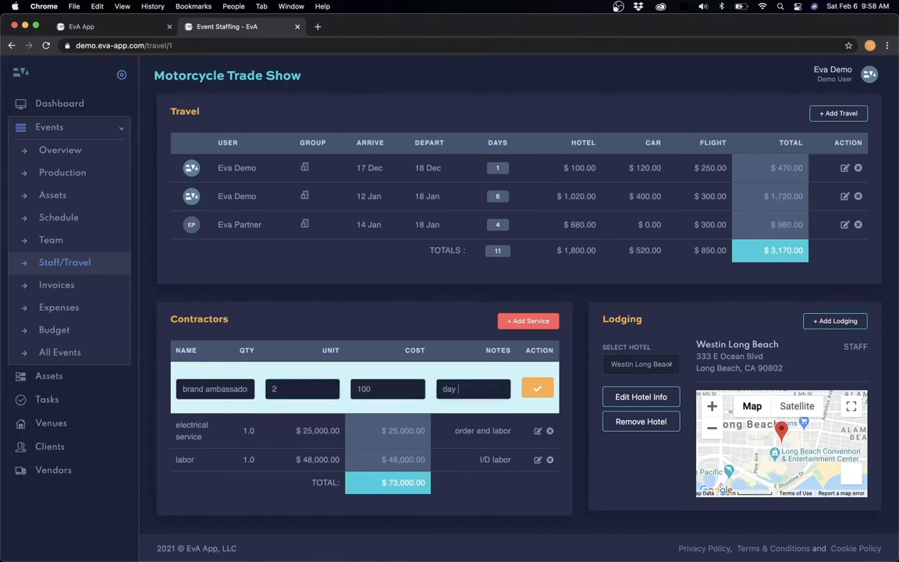
click(540, 390)
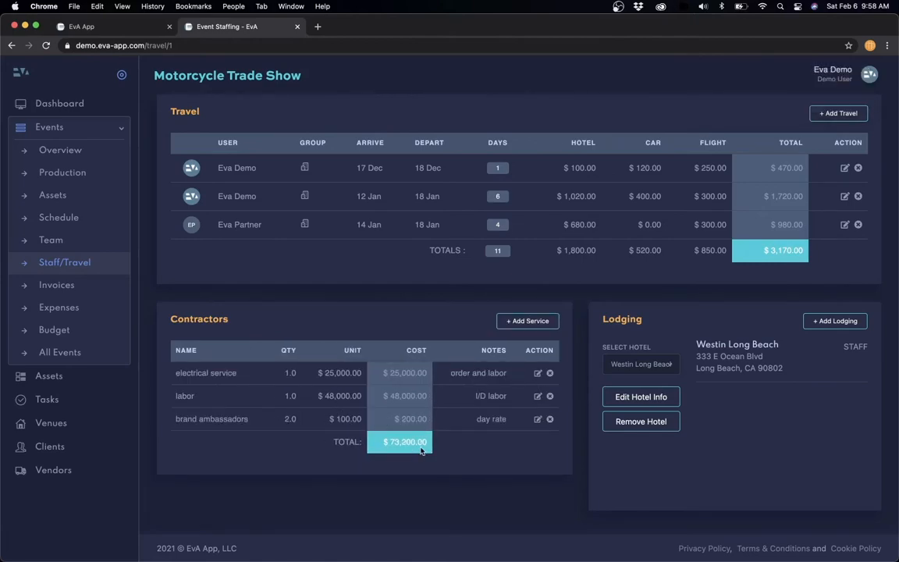
- Open the brand ambassadors row for editing, close it unchanged, and reload the page
click(538, 419)
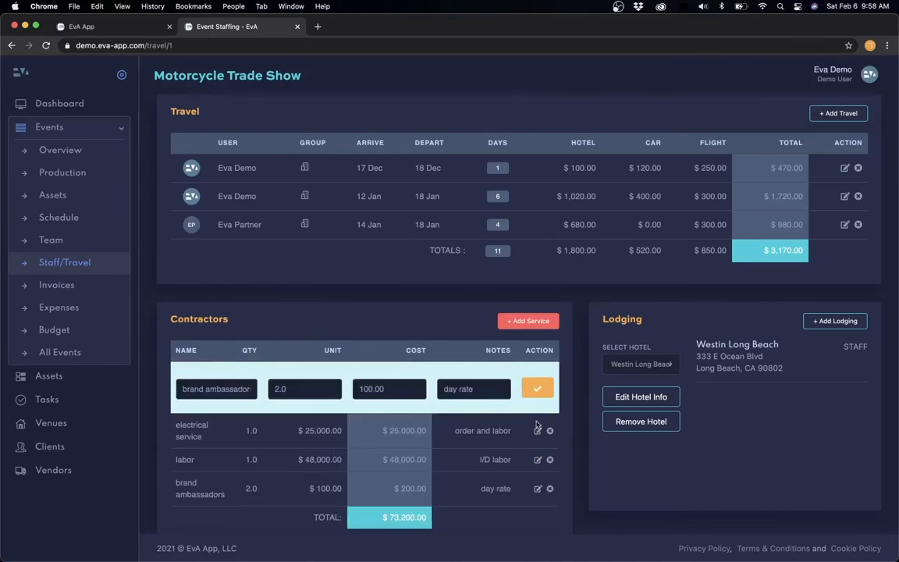
click(516, 321)
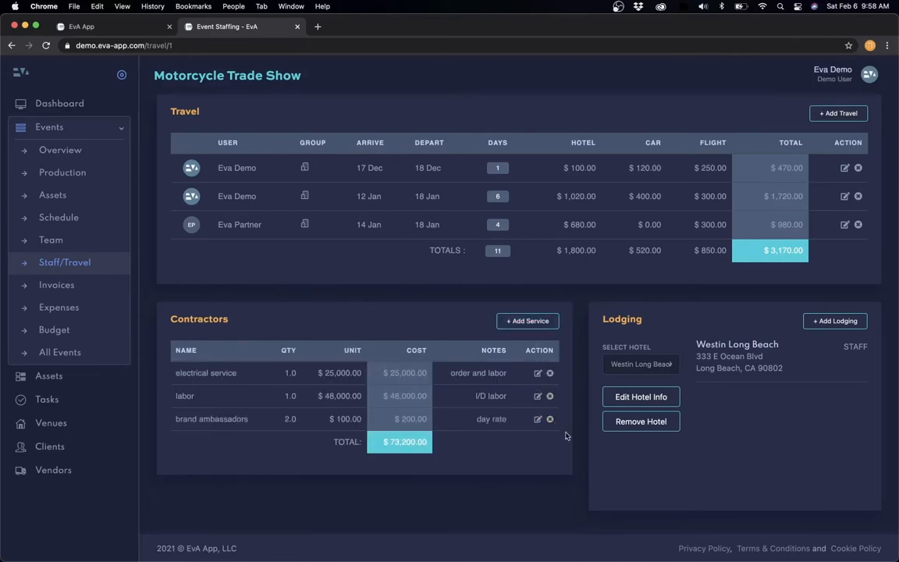
click(605, 397)
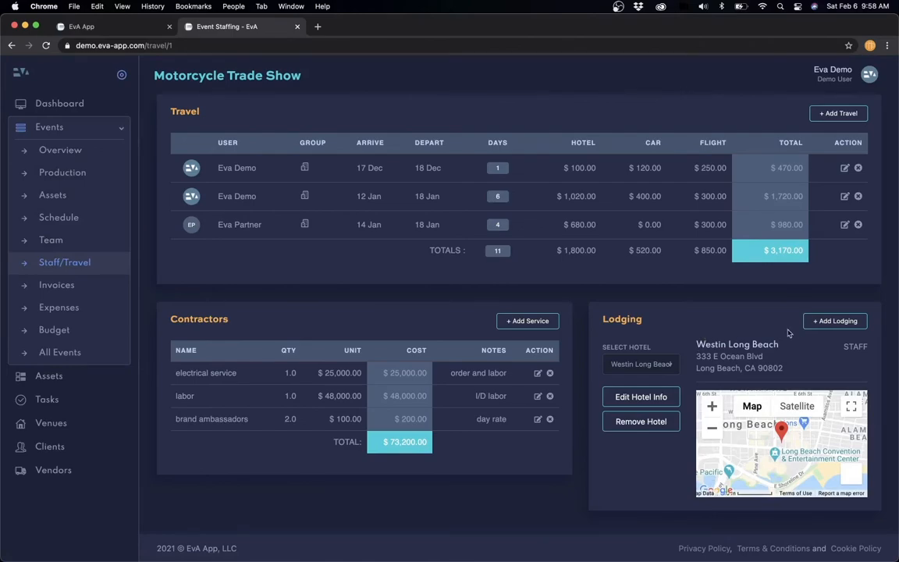
- Add existing hotel Hotel Born as lodging at the Executive tier and submit
click(824, 323)
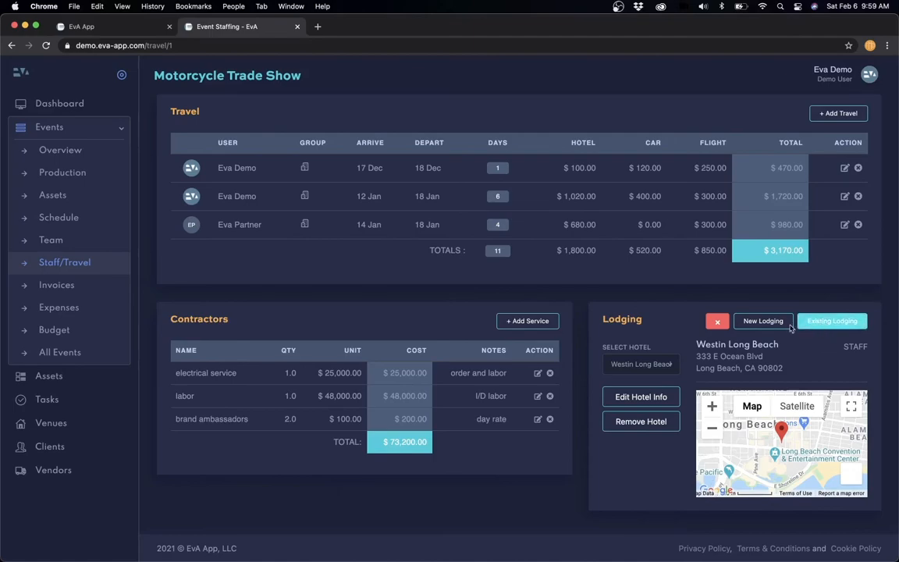
click(828, 325)
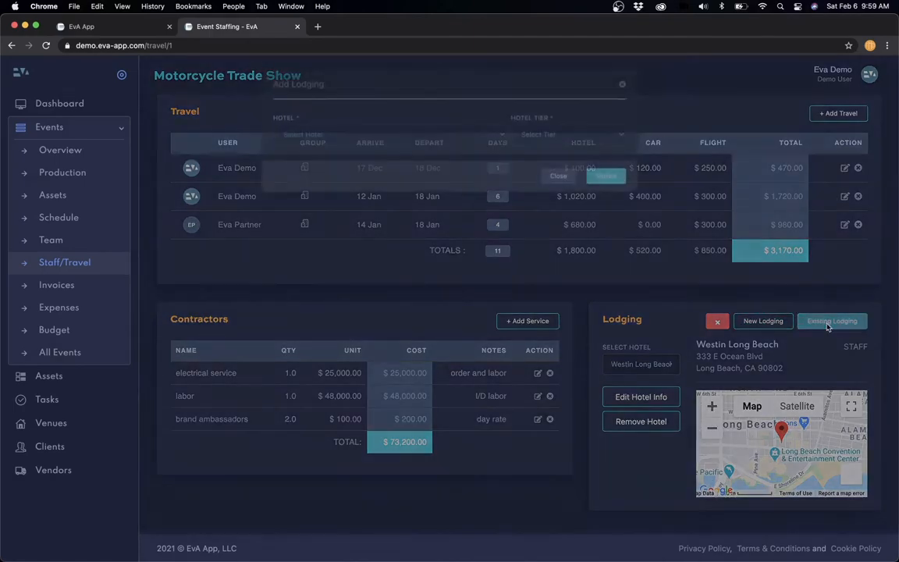
click(491, 134)
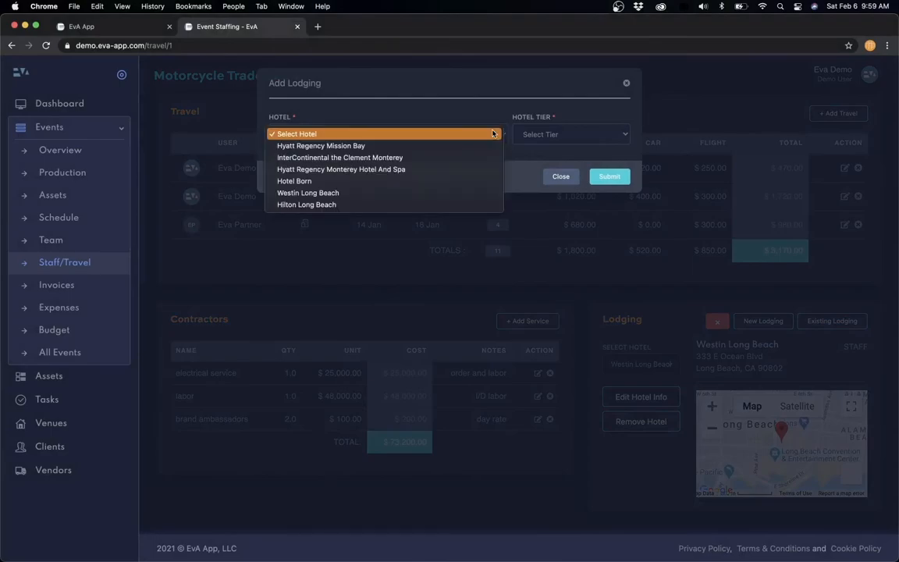
click(326, 181)
click(563, 135)
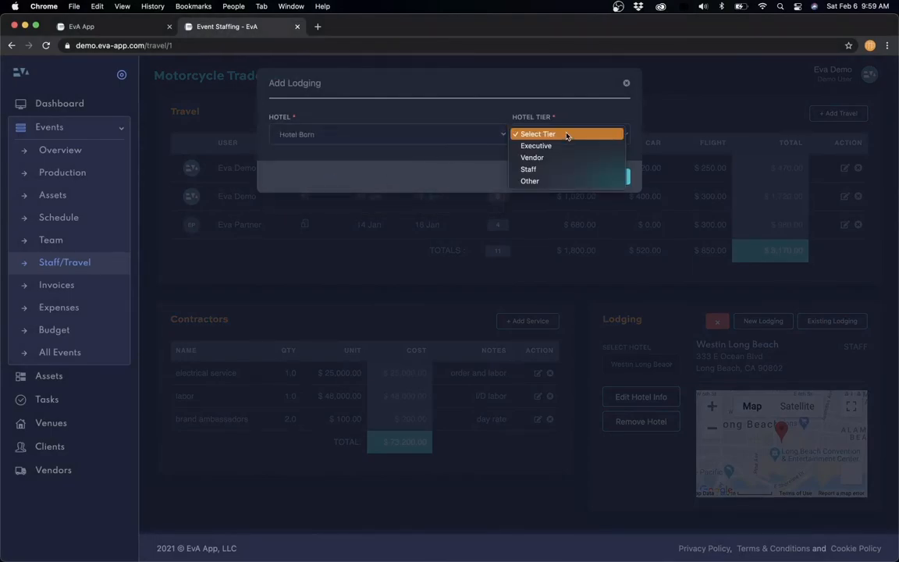
click(563, 147)
click(613, 178)
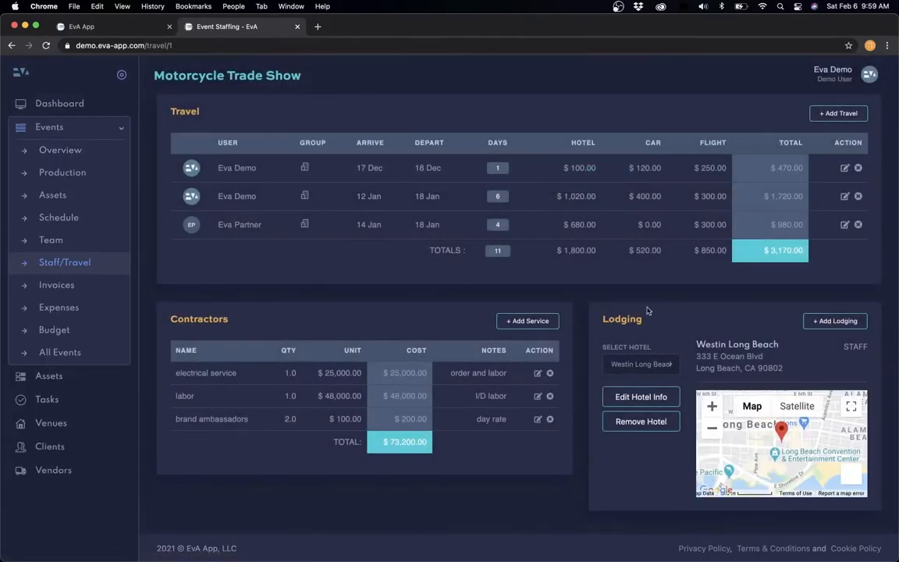
- View Hotel Born's address and lodging details, then remove it from the event's lodging
click(671, 366)
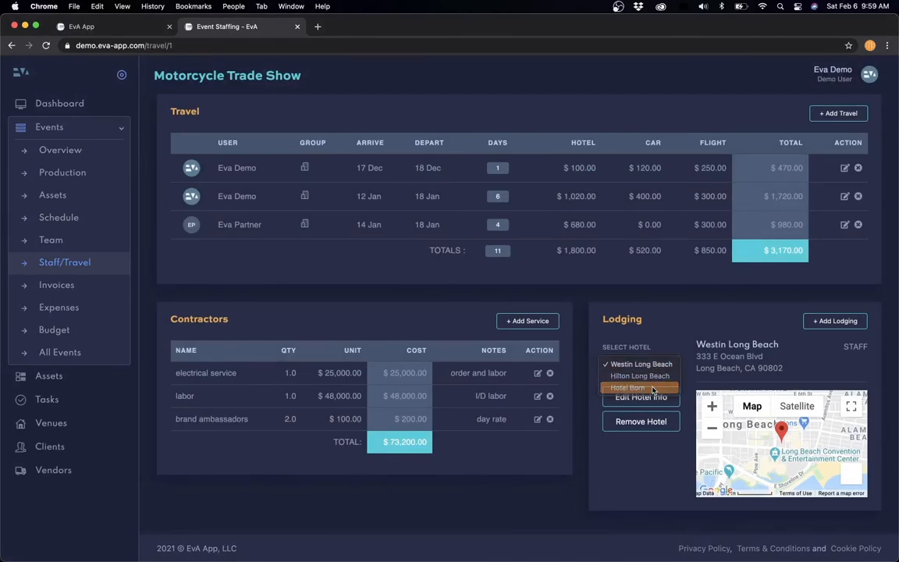
click(654, 388)
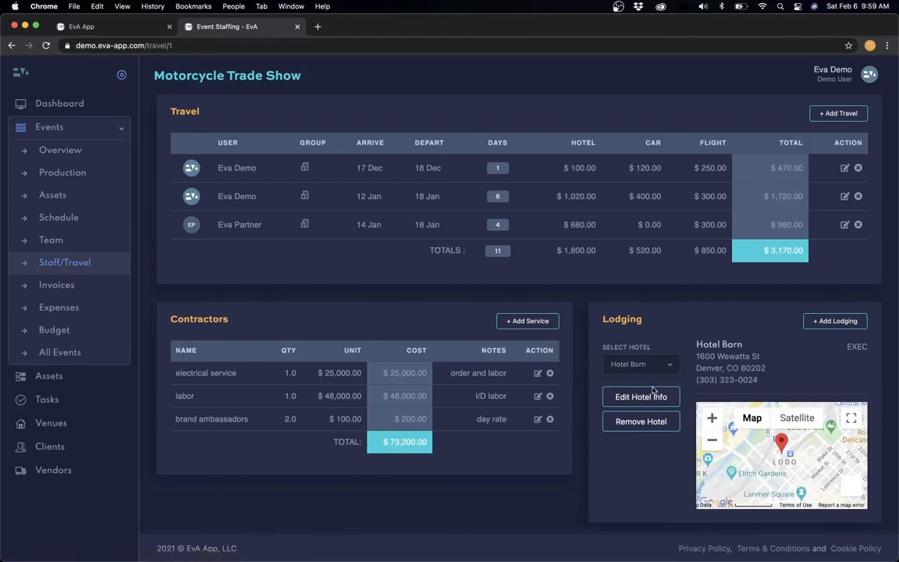
click(642, 397)
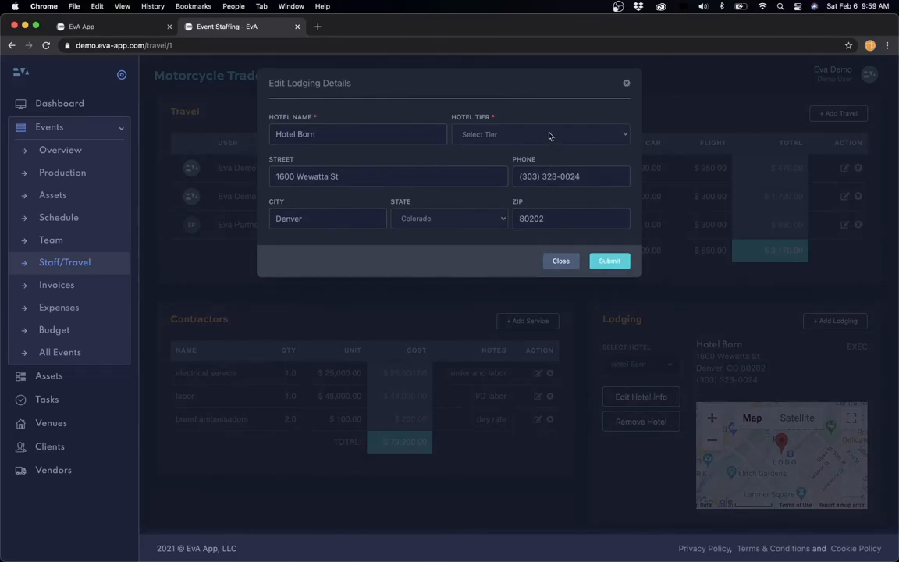
click(561, 260)
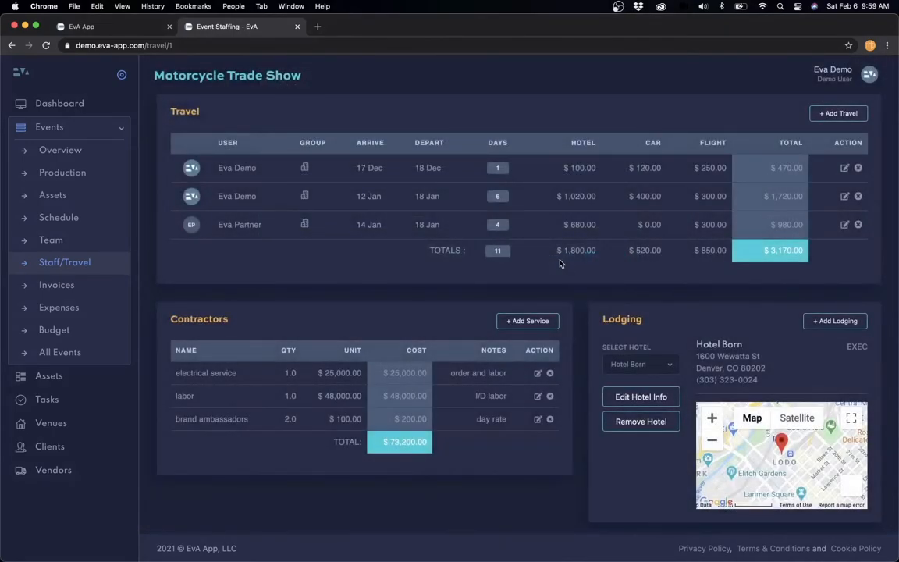
click(639, 423)
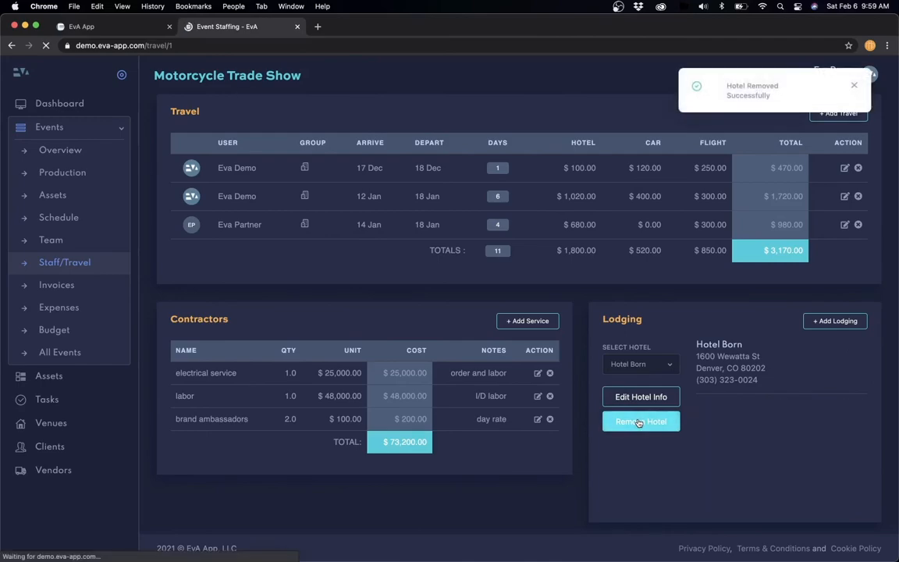
click(669, 367)
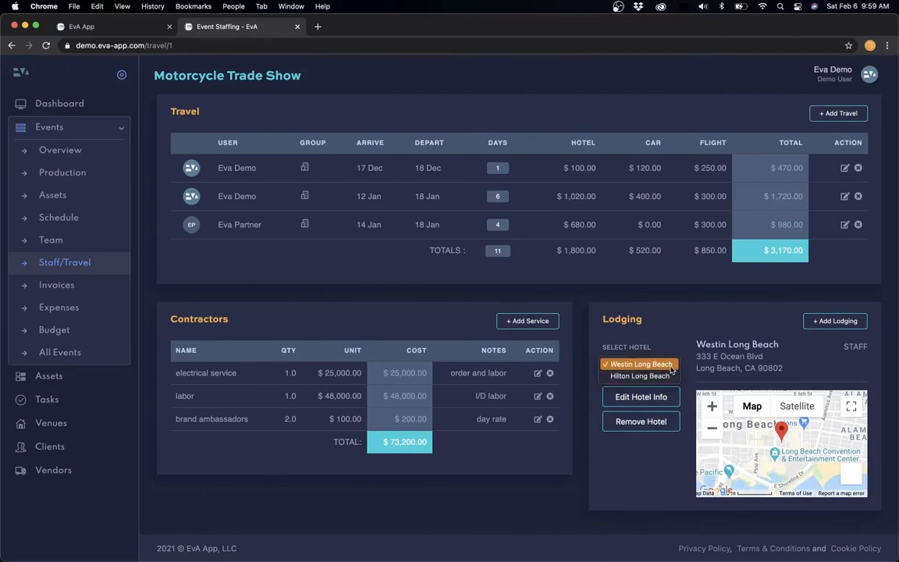
click(683, 349)
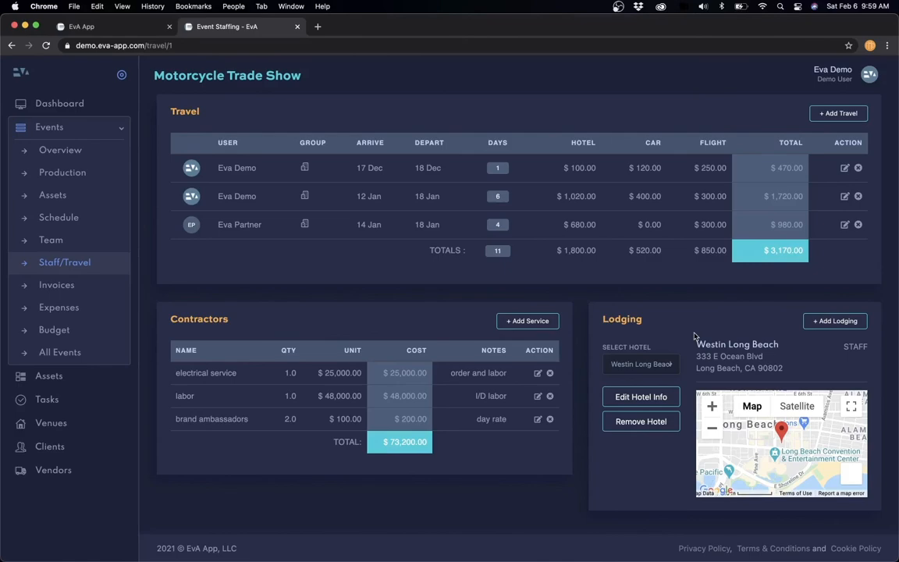
click(834, 321)
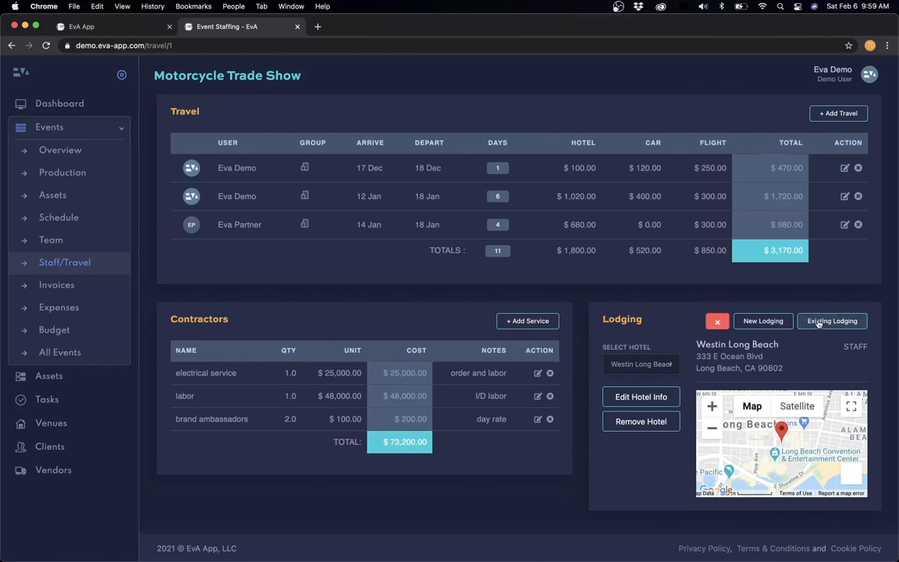
click(762, 322)
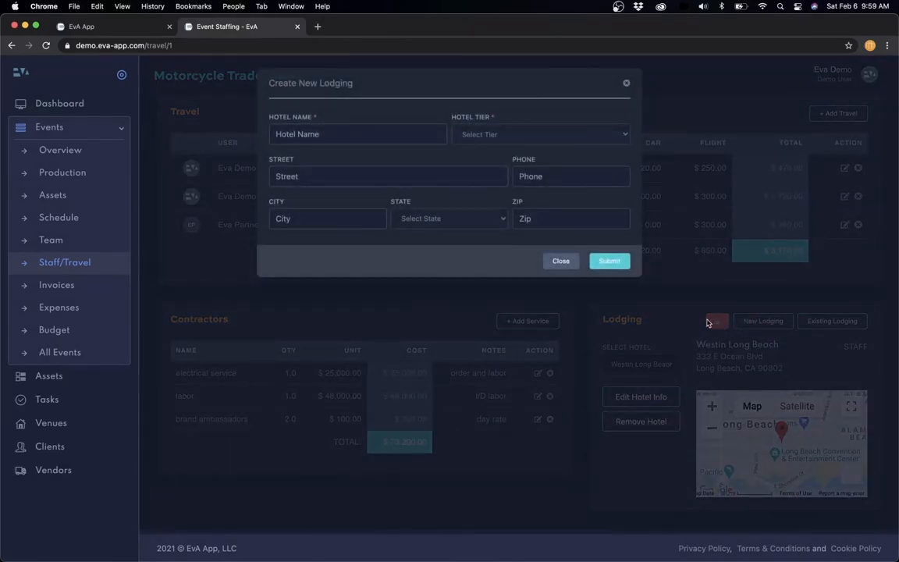
click(561, 262)
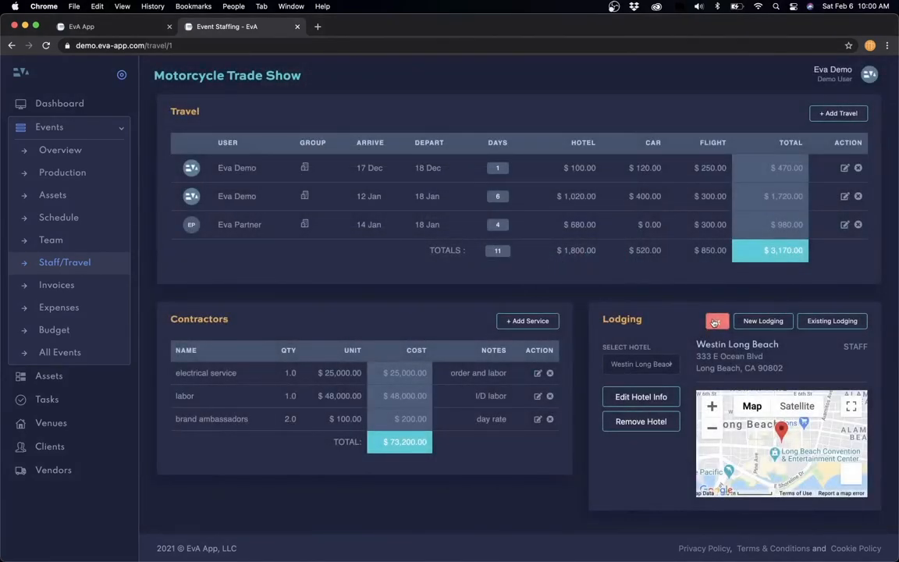
click(714, 323)
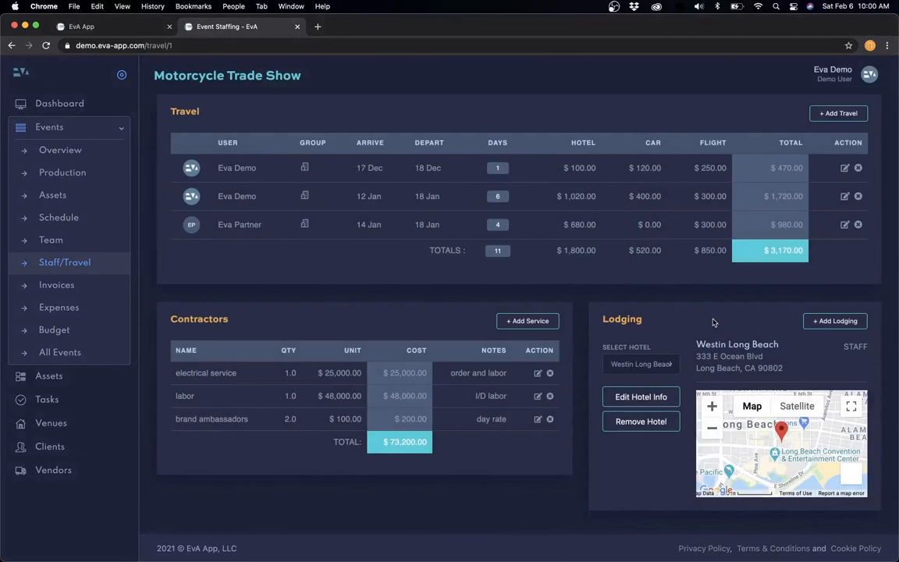